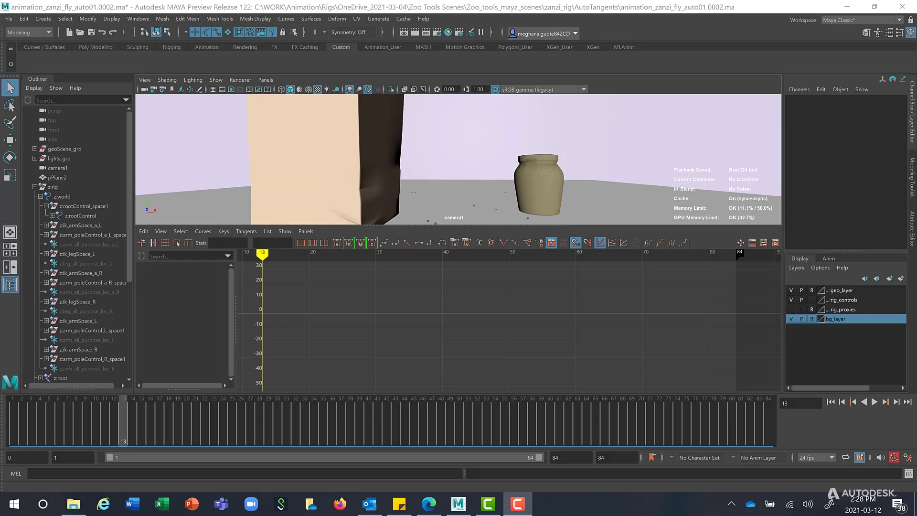
Step: Play the fly animation, stop it at frame 33, and load z:rootControl's curves into the graph
{"action": "left_click", "coordinate": [875, 403]}
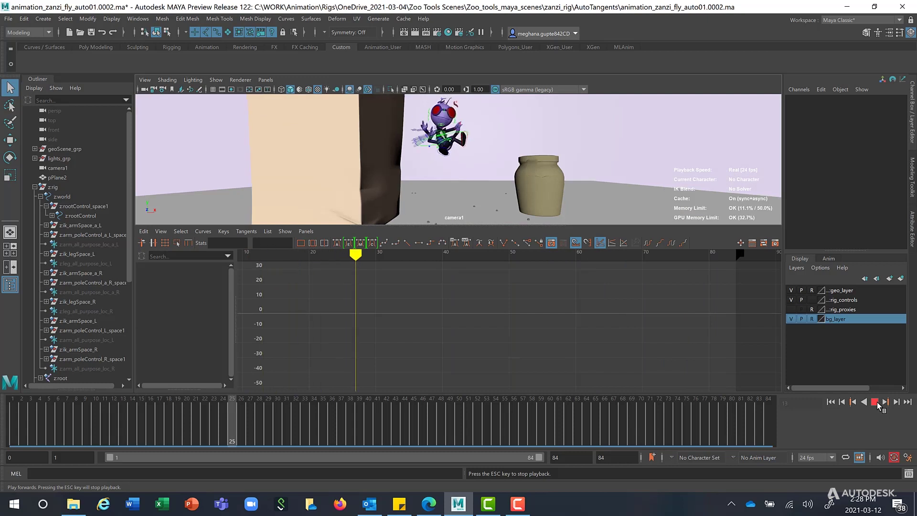
{"action": "left_click", "coordinate": [875, 402]}
{"action": "left_click", "coordinate": [88, 216]}
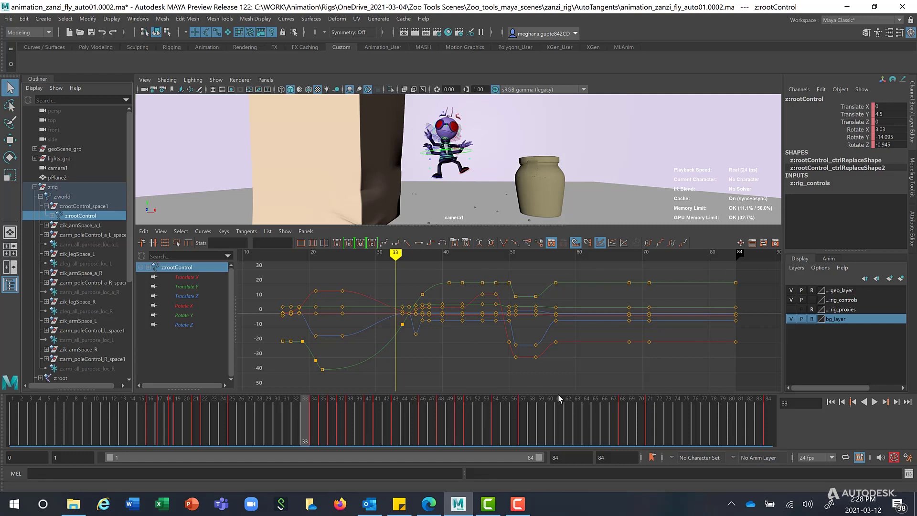
Step: Go to frame 18, isolate the Rotate Y curve, and select its keys at frames 34 and 37
{"action": "left_click", "coordinate": [170, 422]}
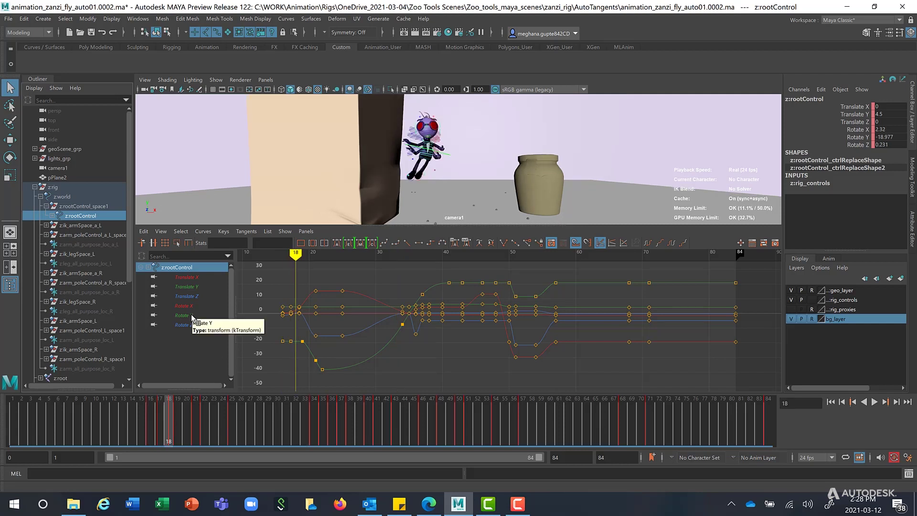
{"action": "left_click", "coordinate": [192, 316]}
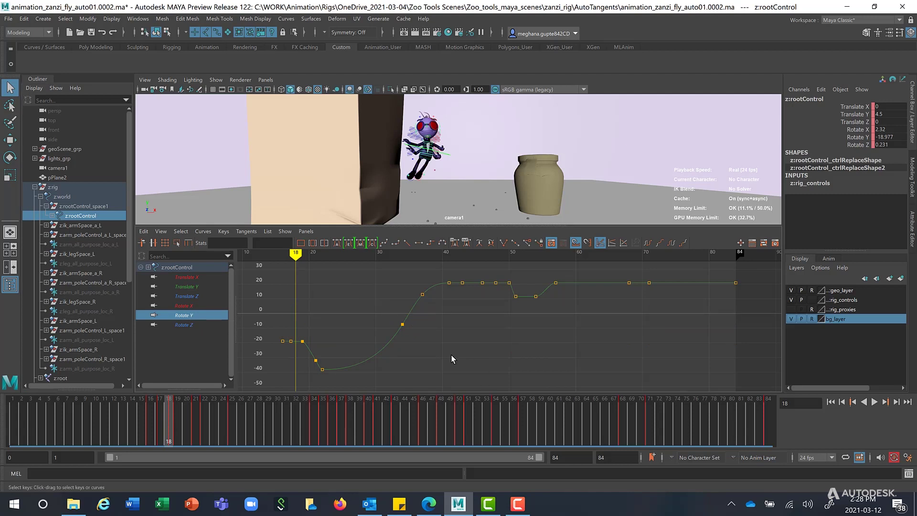
{"action": "right_click_drag", "start_coordinate": [451, 353], "coordinate": [453, 355], "text": "alt"}
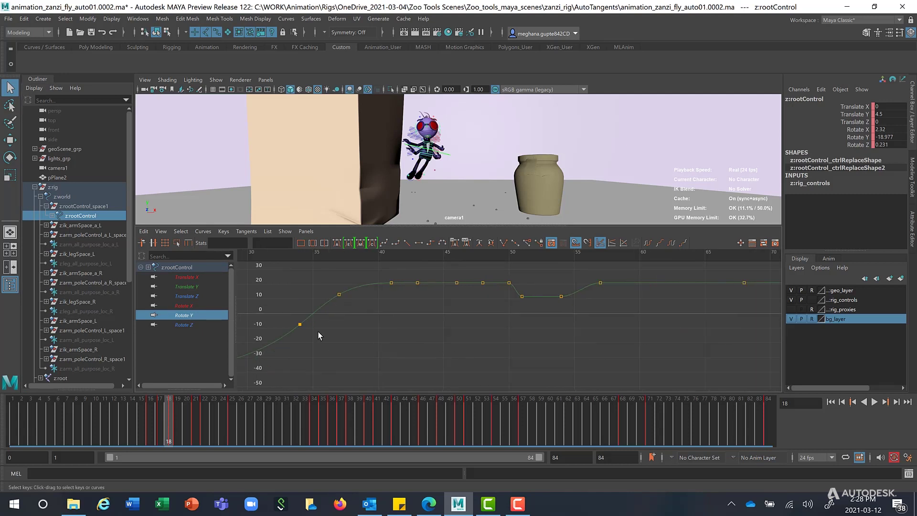
{"action": "left_click_drag", "start_coordinate": [284, 287], "coordinate": [347, 346]}
{"action": "key", "text": "a"}
{"action": "middle_click_drag", "start_coordinate": [350, 379], "coordinate": [522, 287], "text": "alt"}
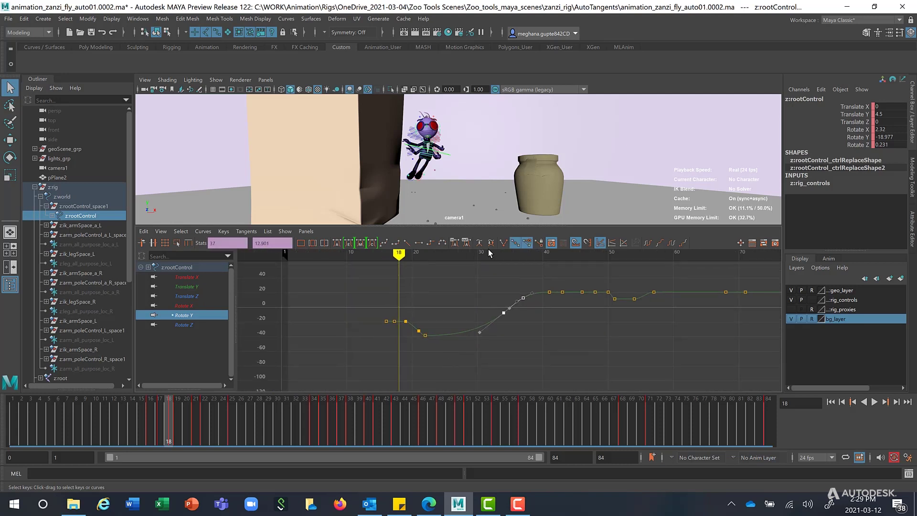
Step: Apply Auto (Legacy) tangents to the selected Rotate Y keys, putting frame 37 at 12.901
{"action": "scroll", "coordinate": [491, 286], "scroll_direction": "up", "scroll_amount": 3}
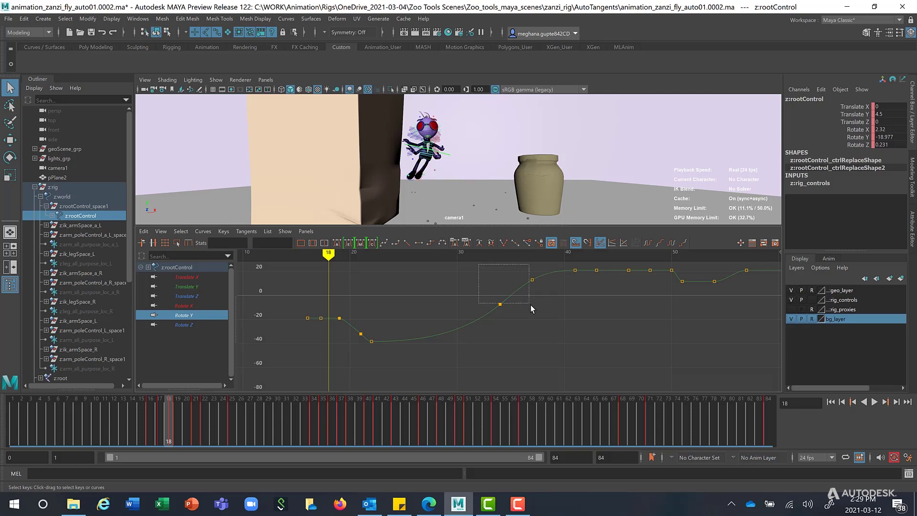
{"action": "left_click", "coordinate": [337, 243]}
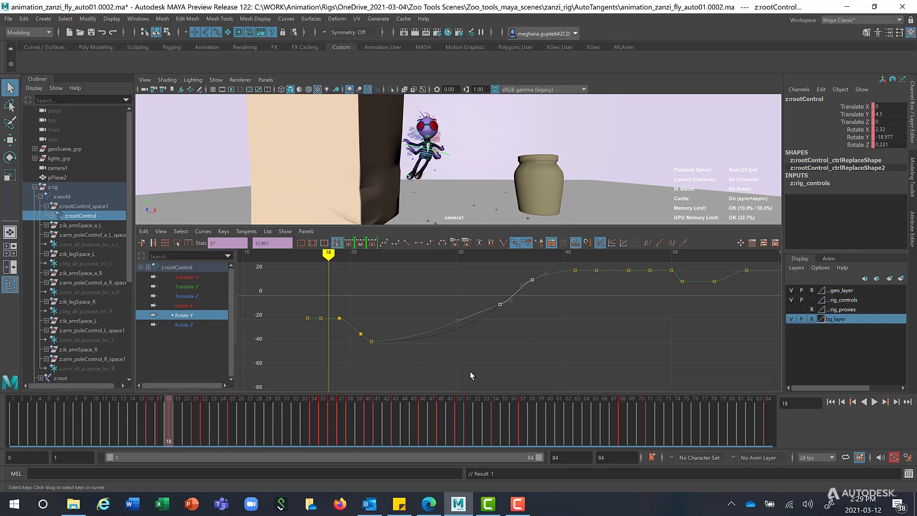
{"action": "scroll", "coordinate": [507, 324], "scroll_direction": "up", "scroll_amount": 2}
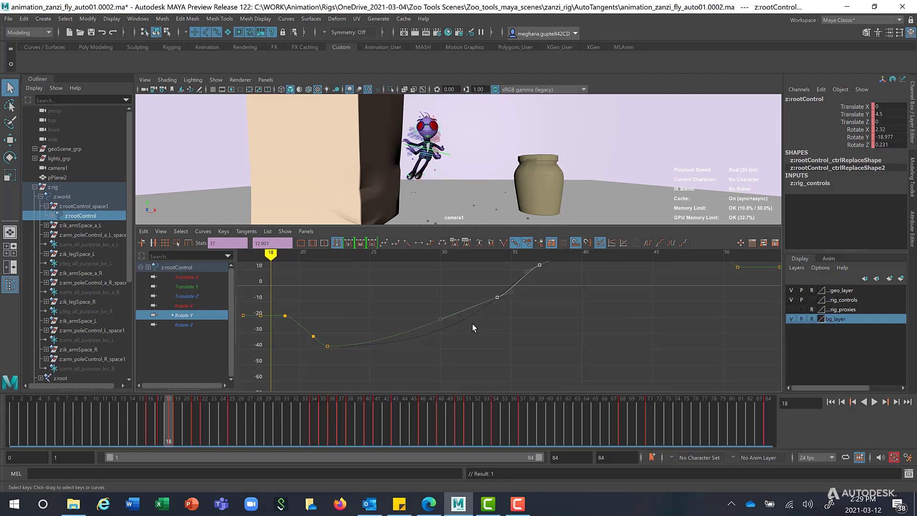
{"action": "middle_click_drag", "start_coordinate": [425, 358], "coordinate": [477, 358], "text": "alt"}
{"action": "scroll", "coordinate": [491, 305], "scroll_direction": "up", "scroll_amount": 1}
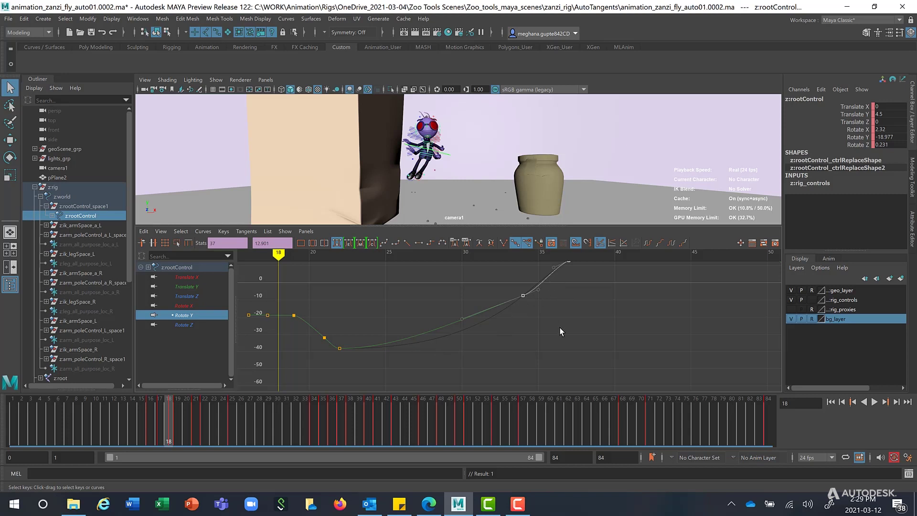
{"action": "scroll", "coordinate": [563, 334], "scroll_direction": "down", "scroll_amount": 2}
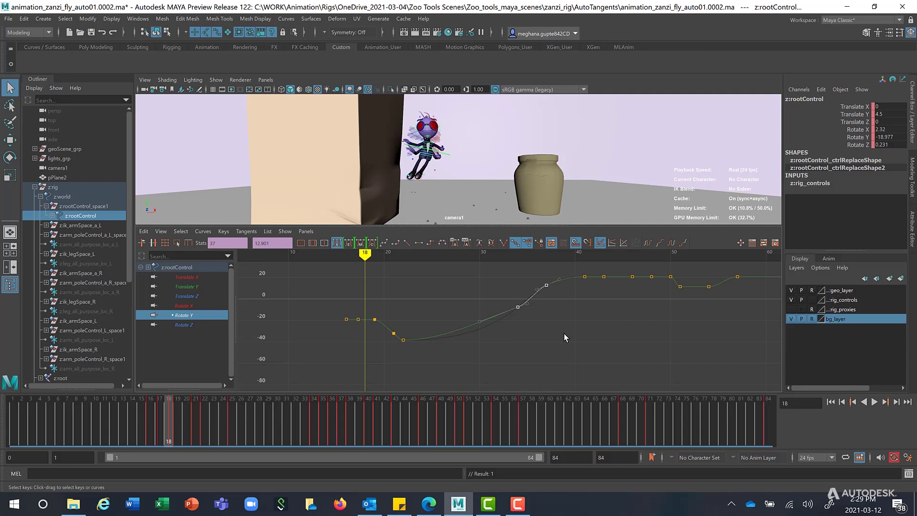
Step: Deselect the Rotate Y keys, then reselect the two middle keys
{"action": "left_click", "coordinate": [563, 337]}
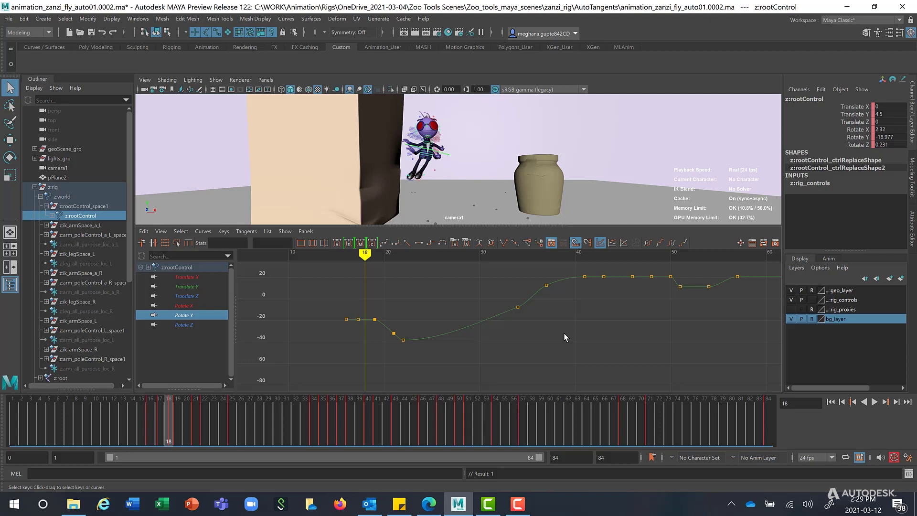
{"action": "scroll", "coordinate": [564, 337], "scroll_direction": "up", "scroll_amount": 3}
{"action": "middle_click_drag", "start_coordinate": [617, 333], "coordinate": [604, 358], "text": "alt"}
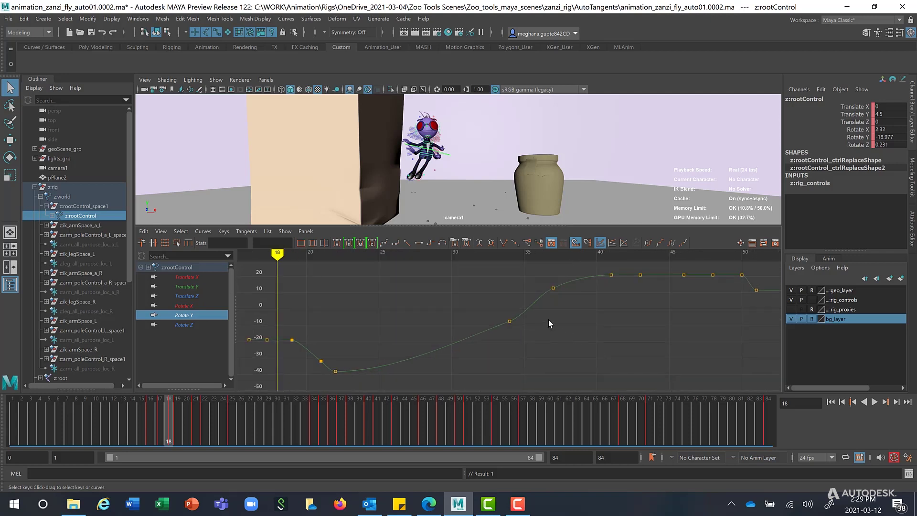
{"action": "left_click_drag", "start_coordinate": [479, 274], "coordinate": [562, 336]}
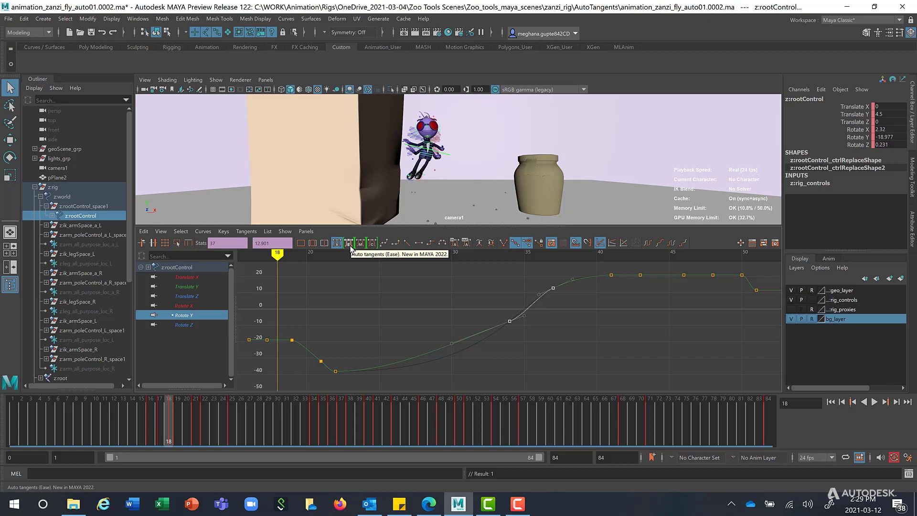
Step: Apply Auto Ease tangents to the two middle keys and zoom in on the smoothed curve
{"action": "left_click", "coordinate": [349, 242]}
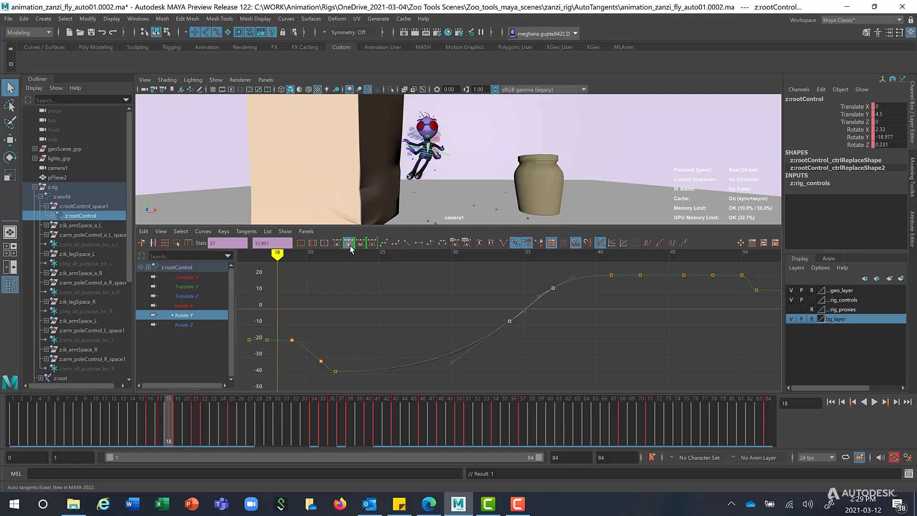
{"action": "middle_click_drag", "start_coordinate": [526, 364], "coordinate": [581, 341], "text": "alt"}
{"action": "scroll", "coordinate": [554, 338], "scroll_direction": "up", "scroll_amount": 4}
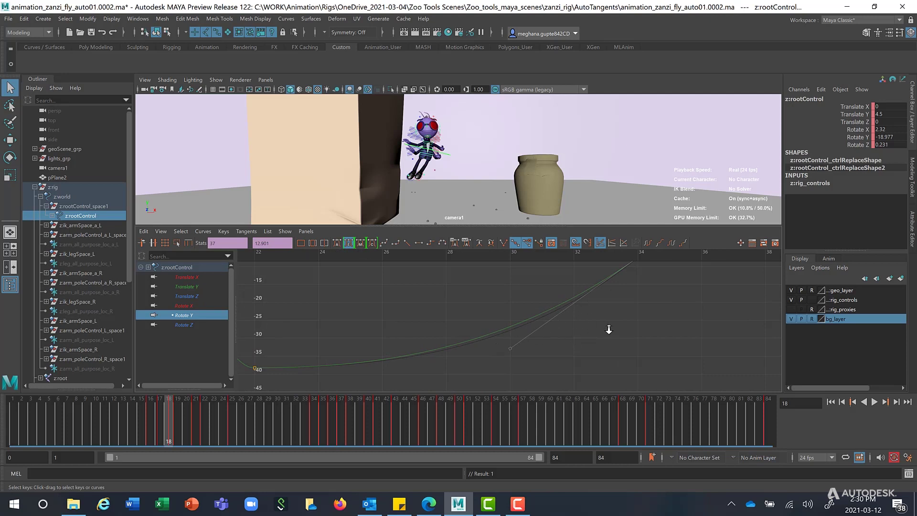
{"action": "scroll", "coordinate": [577, 315], "scroll_direction": "down", "scroll_amount": 4}
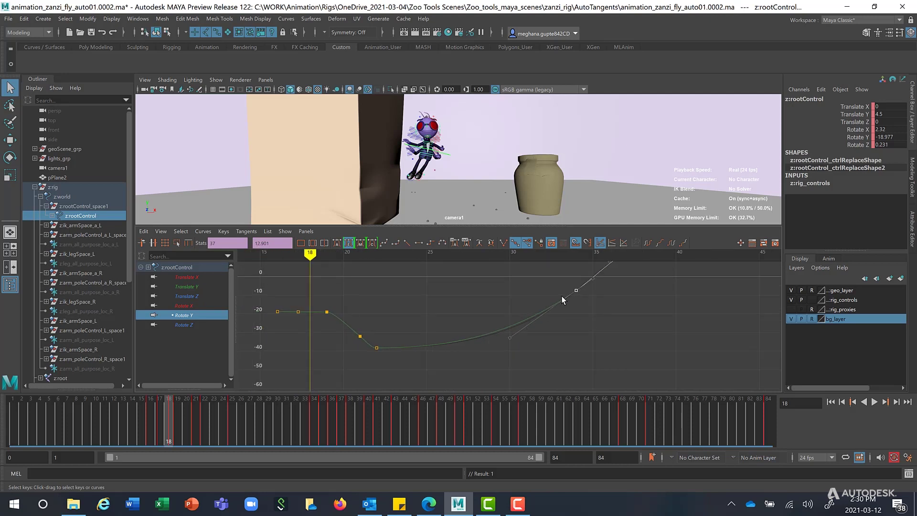
{"action": "scroll", "coordinate": [524, 328], "scroll_direction": "up", "scroll_amount": 1}
{"action": "scroll", "coordinate": [541, 349], "scroll_direction": "up", "scroll_amount": 2}
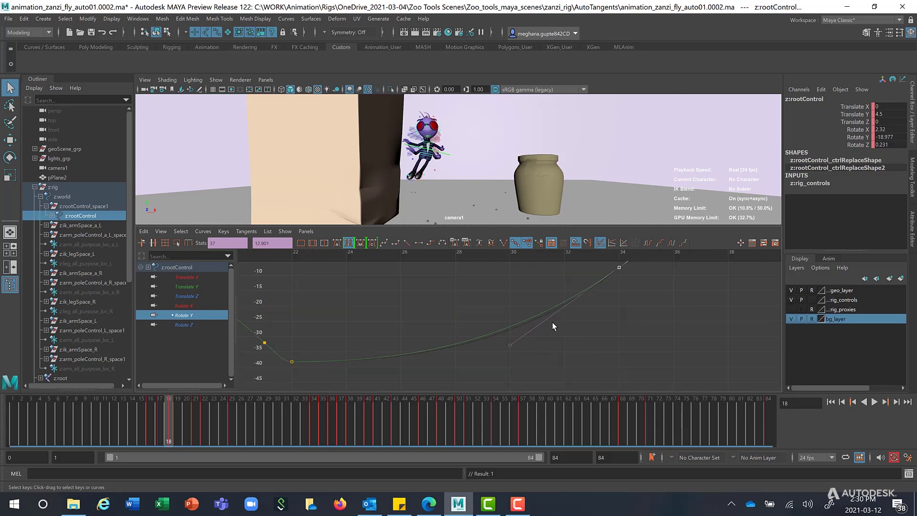
{"action": "scroll", "coordinate": [597, 324], "scroll_direction": "down", "scroll_amount": 3}
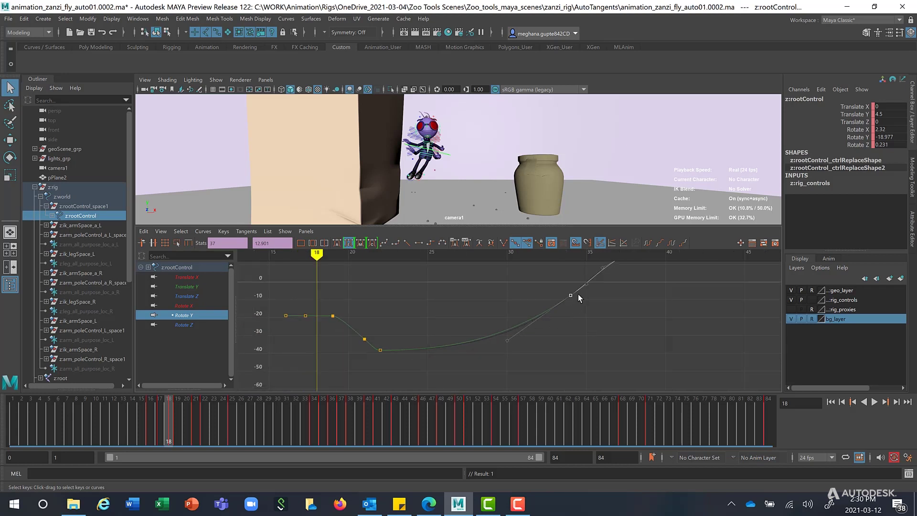
{"action": "scroll", "coordinate": [585, 317], "scroll_direction": "down", "scroll_amount": 2}
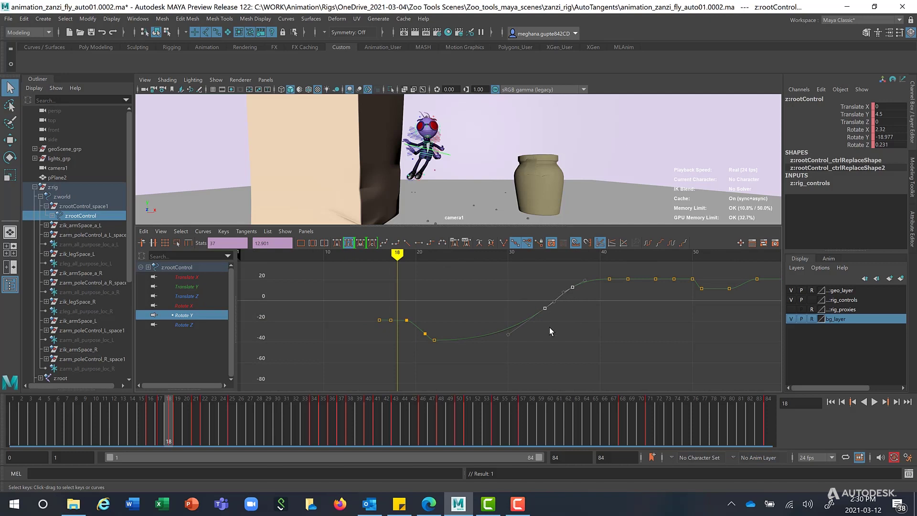
{"action": "scroll", "coordinate": [552, 330], "scroll_direction": "up", "scroll_amount": 2}
{"action": "scroll", "coordinate": [559, 336], "scroll_direction": "up", "scroll_amount": 1}
Step: Apply Auto Mix tangents to the Rotate Y keys
{"action": "middle_click_drag", "start_coordinate": [568, 350], "coordinate": [555, 375], "text": "alt"}
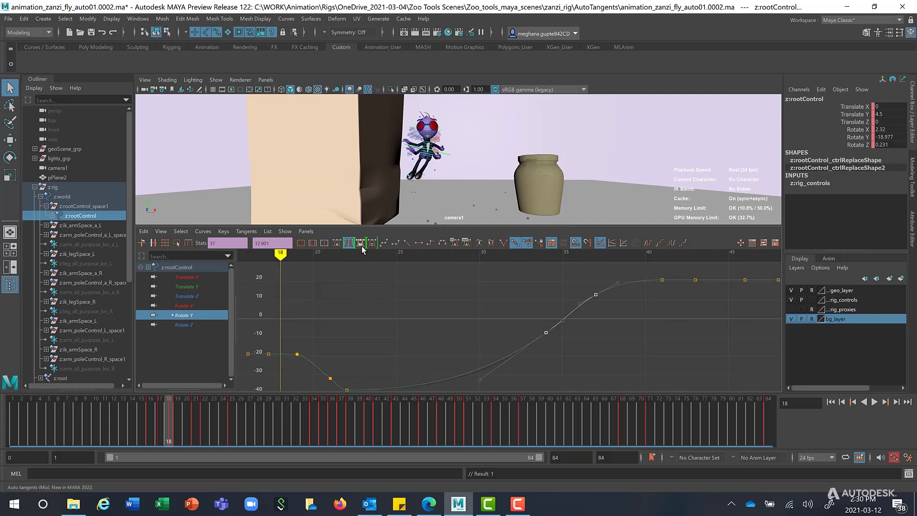
{"action": "scroll", "coordinate": [478, 329], "scroll_direction": "up", "scroll_amount": 1}
{"action": "middle_click_drag", "start_coordinate": [483, 322], "coordinate": [507, 287], "text": "alt"}
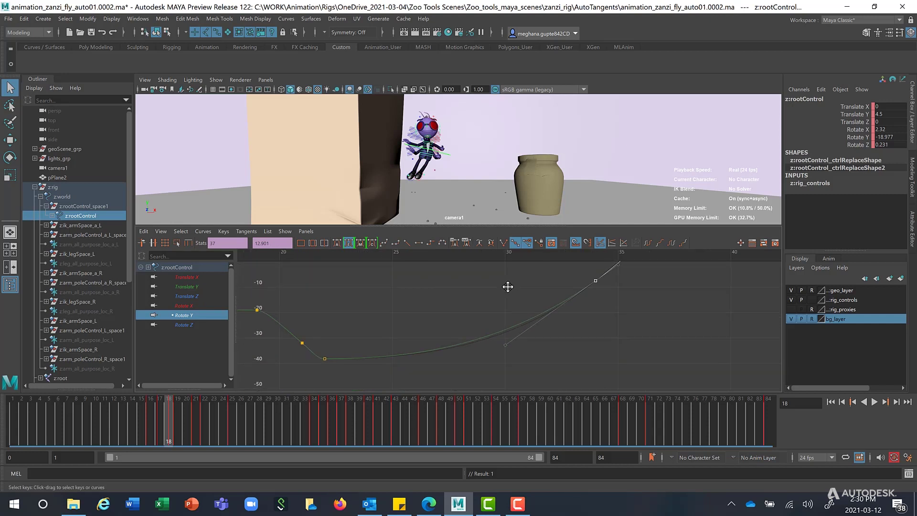
{"action": "left_click", "coordinate": [361, 244]}
Step: Frame the Rotate Y curve and centre it, with the flat keys past frame 40 in view
{"action": "middle_click_drag", "start_coordinate": [621, 303], "coordinate": [608, 333], "text": "alt"}
{"action": "middle_click_drag", "start_coordinate": [654, 290], "coordinate": [641, 306], "text": "alt"}
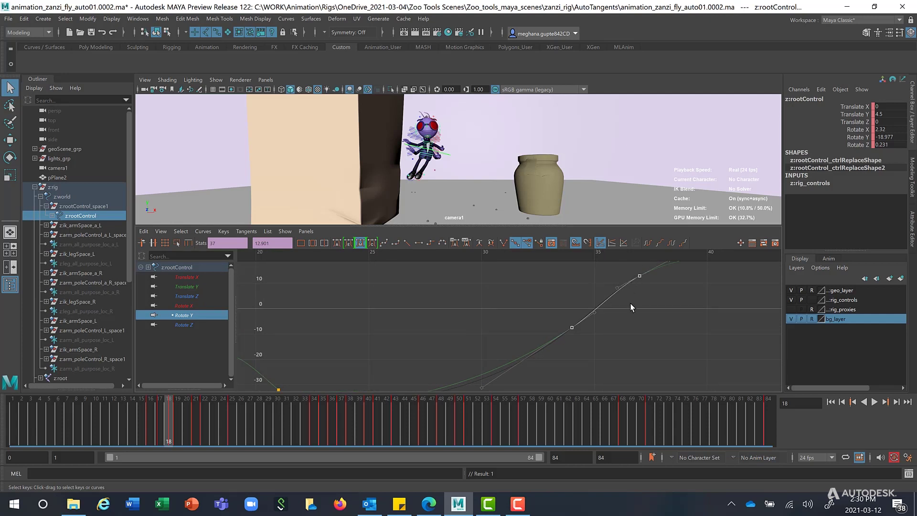
{"action": "middle_click_drag", "start_coordinate": [571, 361], "coordinate": [590, 326], "text": "alt"}
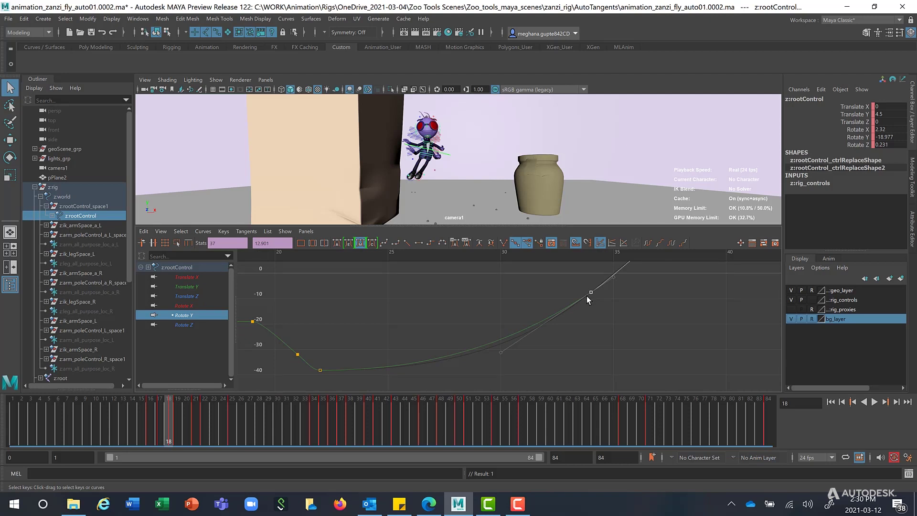
{"action": "key", "text": "a"}
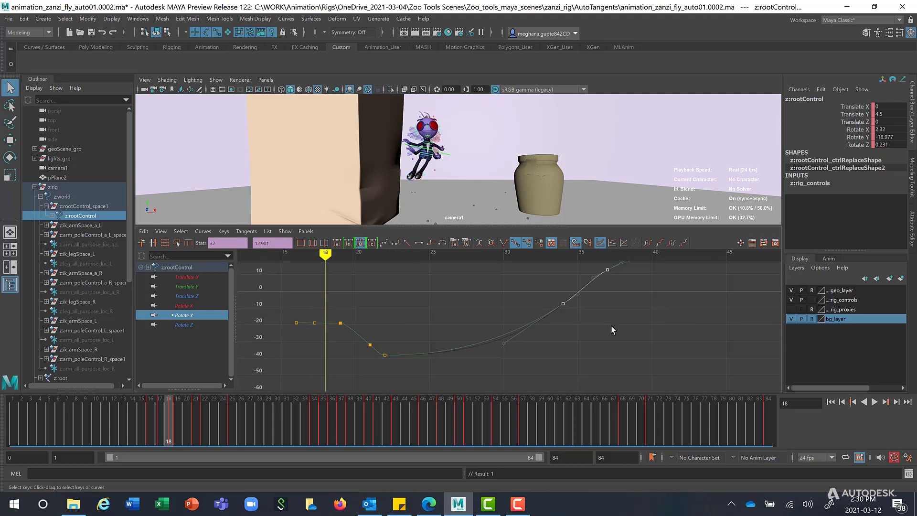
{"action": "middle_click_drag", "start_coordinate": [612, 334], "coordinate": [589, 365], "text": "alt"}
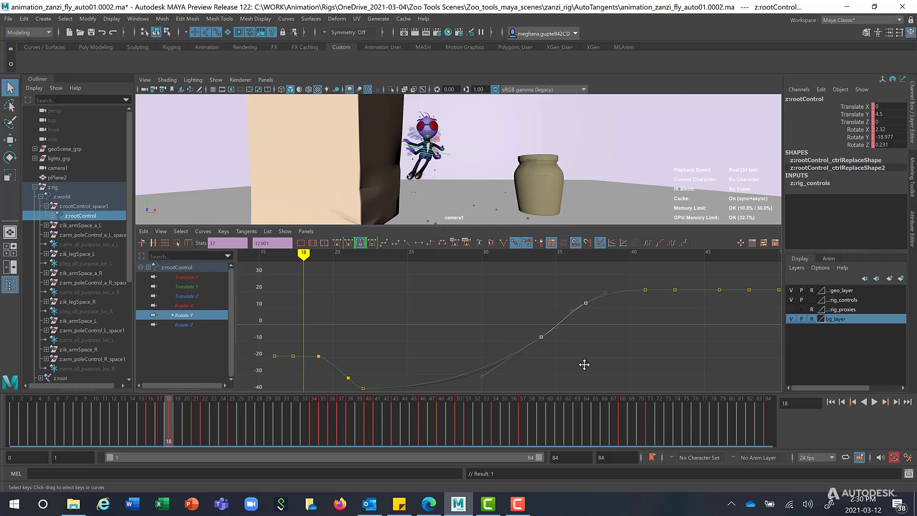
{"action": "middle_click_drag", "start_coordinate": [584, 365], "coordinate": [593, 352], "text": "alt"}
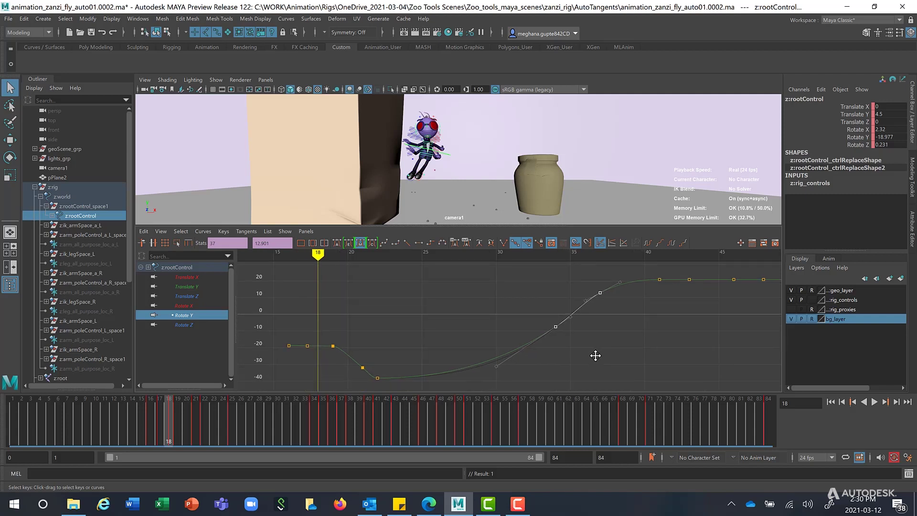
Step: Open the Auto Custom Tangent Options dialog, showing a Custom Coefficient of 1.0000
{"action": "left_click", "coordinate": [246, 231]}
{"action": "mouse_move", "coordinate": [287, 249]}
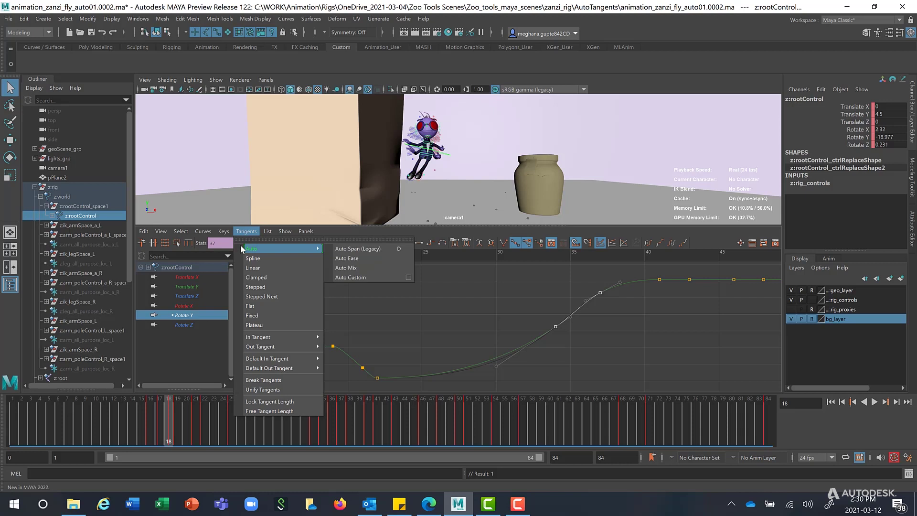
{"action": "left_click", "coordinate": [409, 277]}
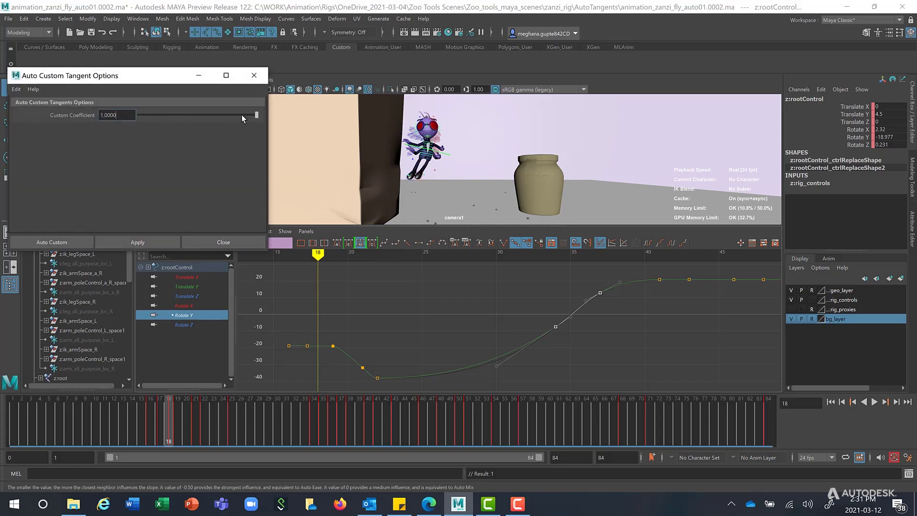
Step: Set the Custom Coefficient to -0.5000 and apply Auto Custom to the selected Rotate Y keys
{"action": "left_click_drag", "start_coordinate": [222, 117], "coordinate": [133, 121]}
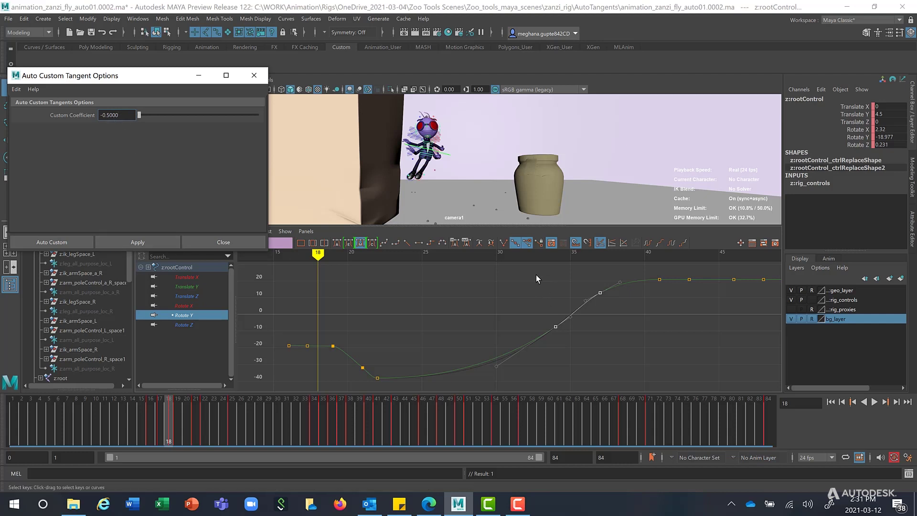
{"action": "left_click_drag", "start_coordinate": [536, 279], "coordinate": [603, 341]}
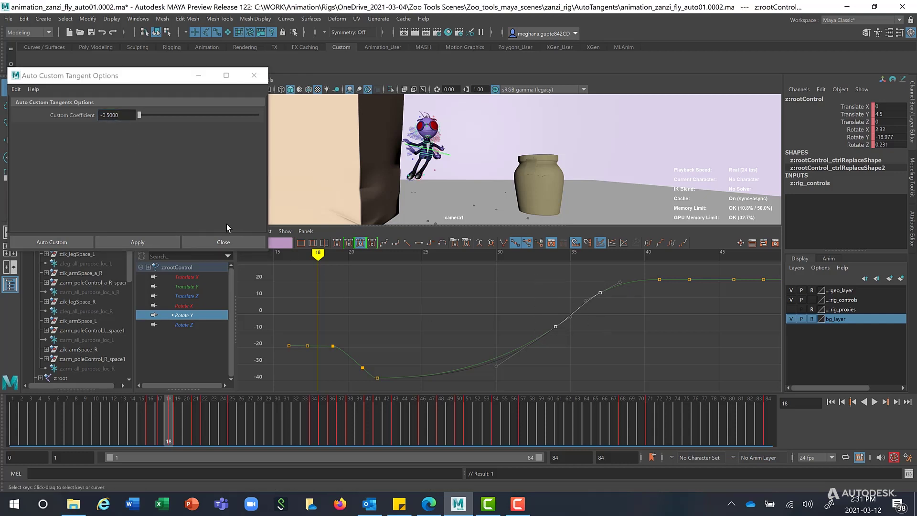
{"action": "left_click", "coordinate": [131, 241]}
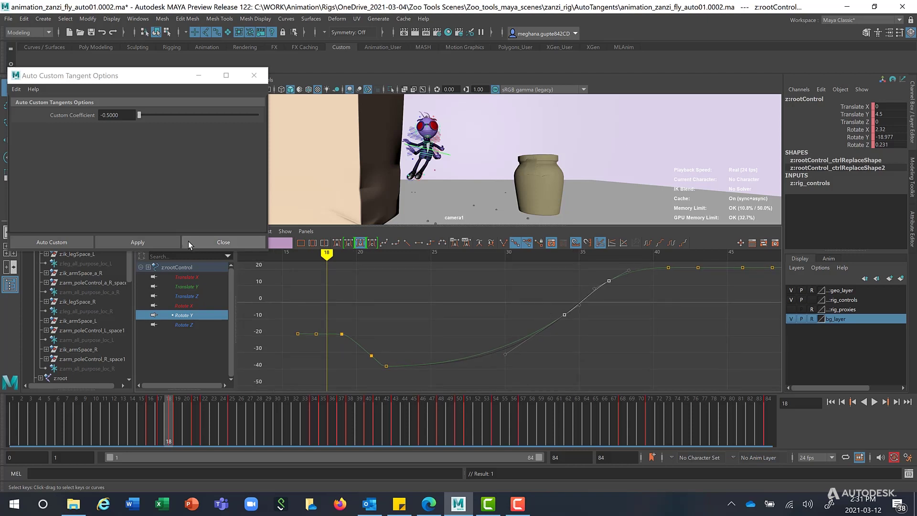
{"action": "left_click", "coordinate": [155, 241]}
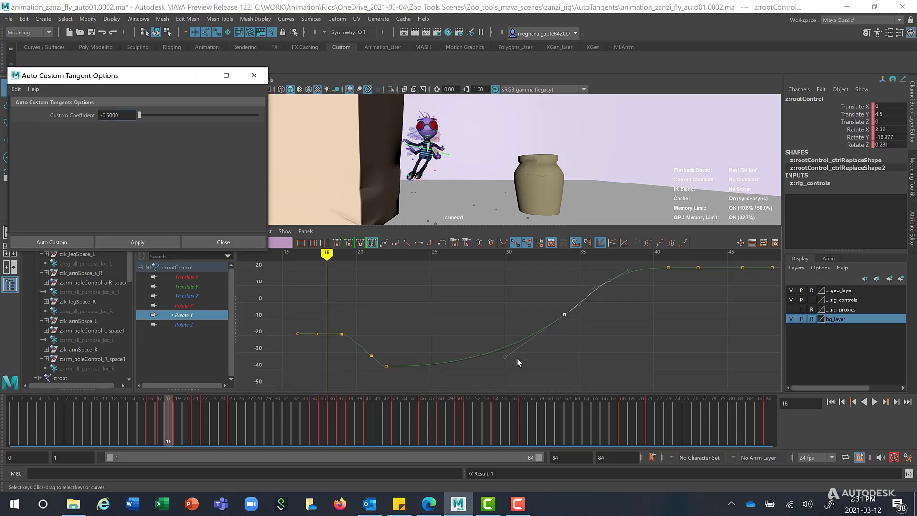
{"action": "scroll", "coordinate": [532, 359], "scroll_direction": "up", "scroll_amount": 3}
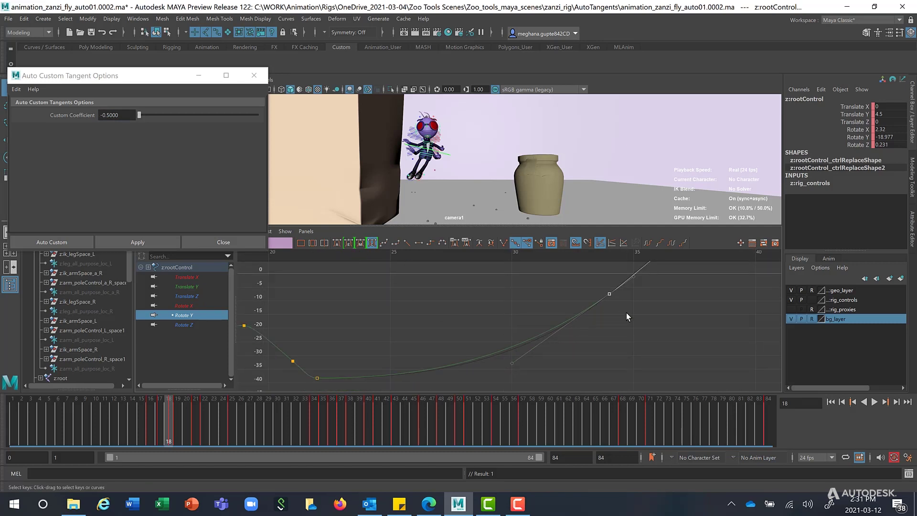
Step: Enter a Custom Coefficient of 0 and apply it to the framed Rotate Y curve
{"action": "left_click", "coordinate": [93, 130]}
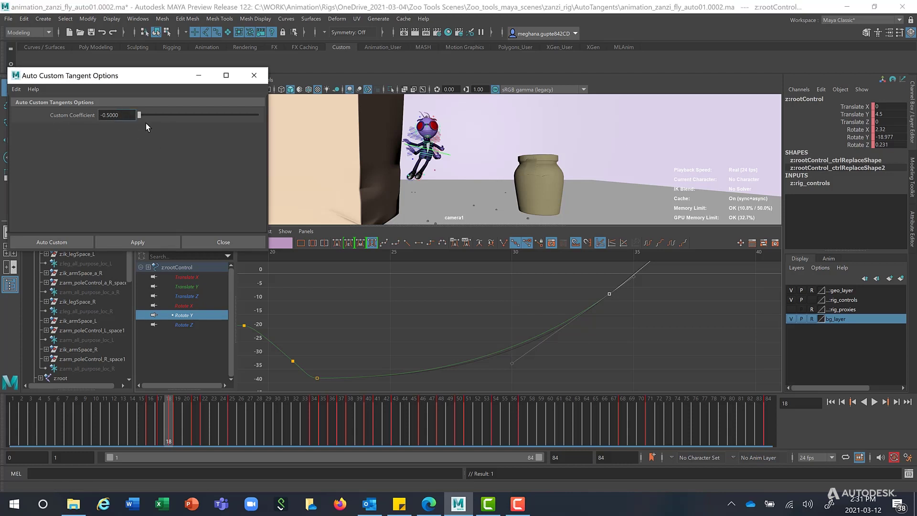
{"action": "left_click_drag", "start_coordinate": [132, 116], "coordinate": [85, 116]}
{"action": "type", "text": "0"}
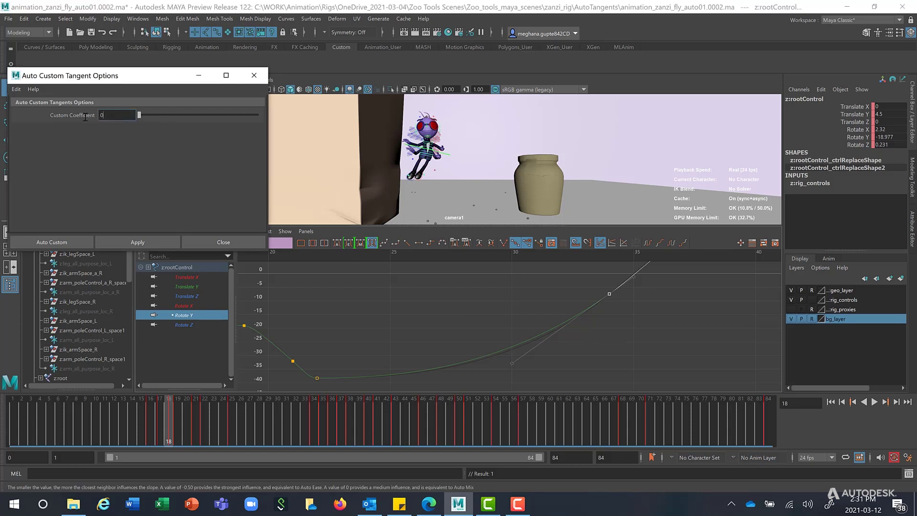
{"action": "key", "text": "Return"}
{"action": "left_click", "coordinate": [654, 330]}
{"action": "key", "text": "f"}
{"action": "left_click", "coordinate": [138, 243]}
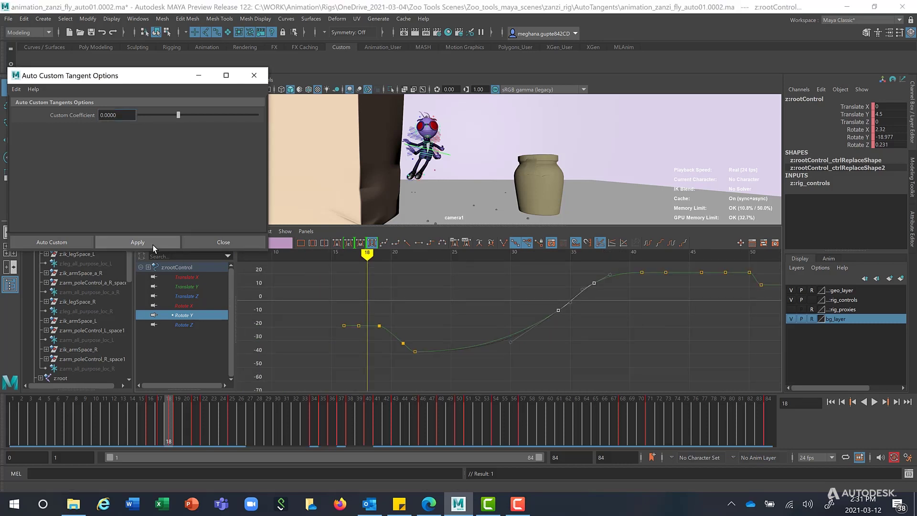
{"action": "scroll", "coordinate": [513, 349], "scroll_direction": "up", "scroll_amount": 2}
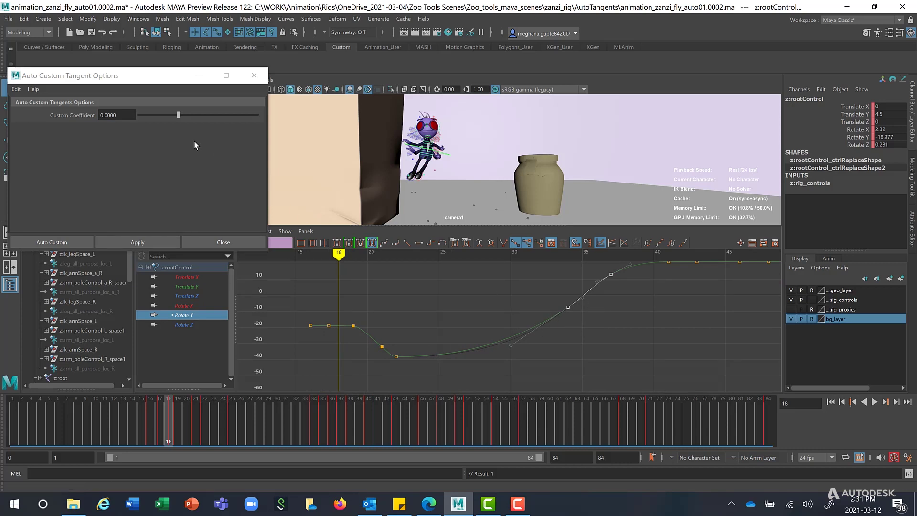
Step: Apply a Custom Coefficient of 1.0000, then set the coefficient to 0.3689
{"action": "left_click", "coordinate": [190, 119]}
{"action": "left_click_drag", "start_coordinate": [189, 117], "coordinate": [248, 114]}
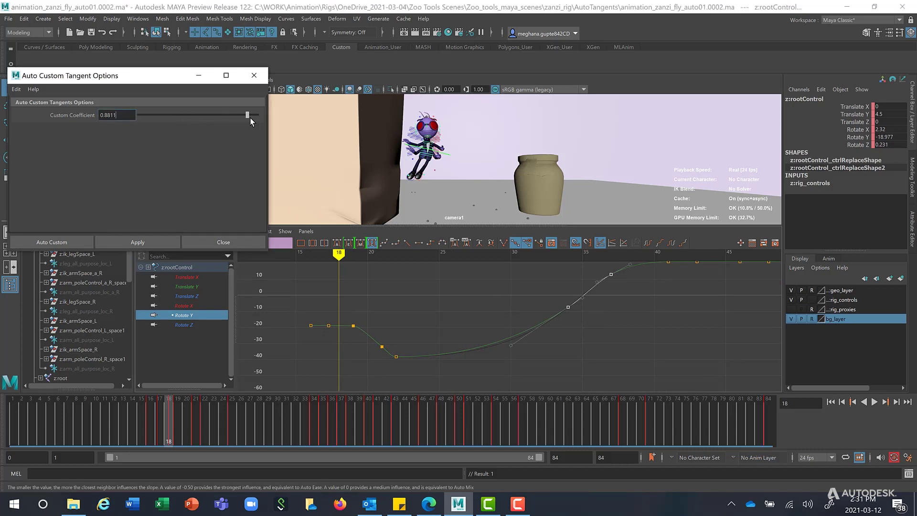
{"action": "left_click", "coordinate": [161, 246]}
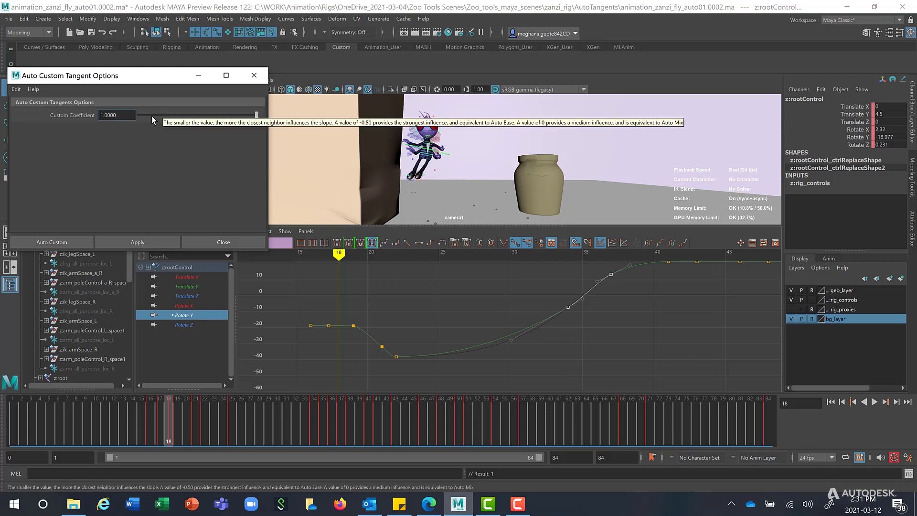
{"action": "left_click_drag", "start_coordinate": [162, 115], "coordinate": [192, 114]}
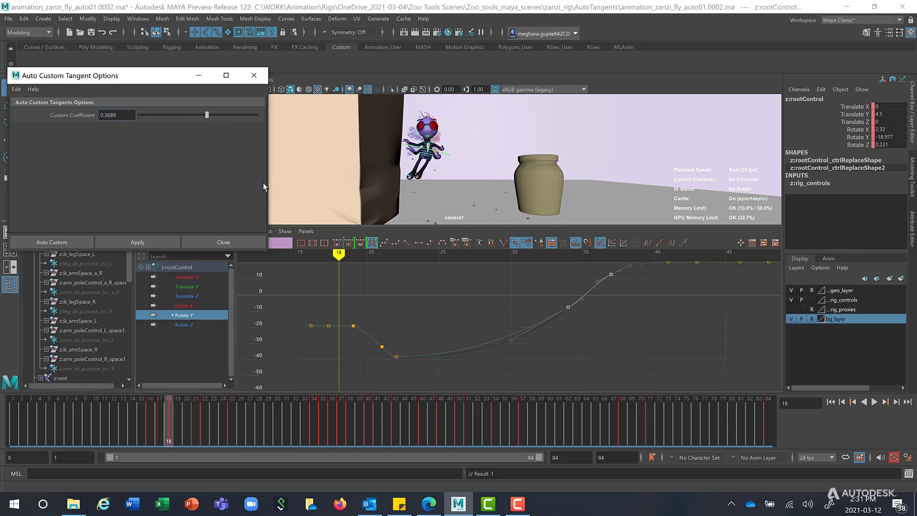
Step: Apply Auto Custom tangents at 0.3689 via the graph's right-click Tangents > Auto menu
{"action": "right_click", "coordinate": [479, 282]}
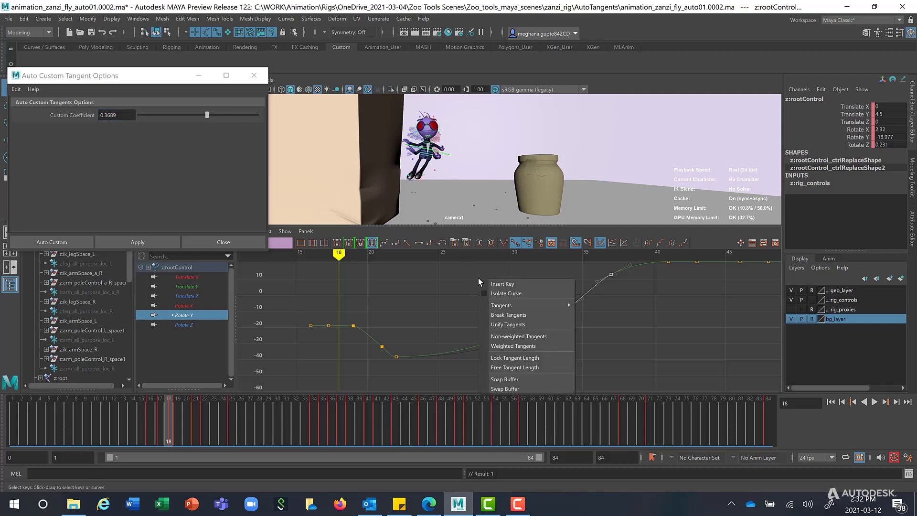
{"action": "mouse_move", "coordinate": [496, 304]}
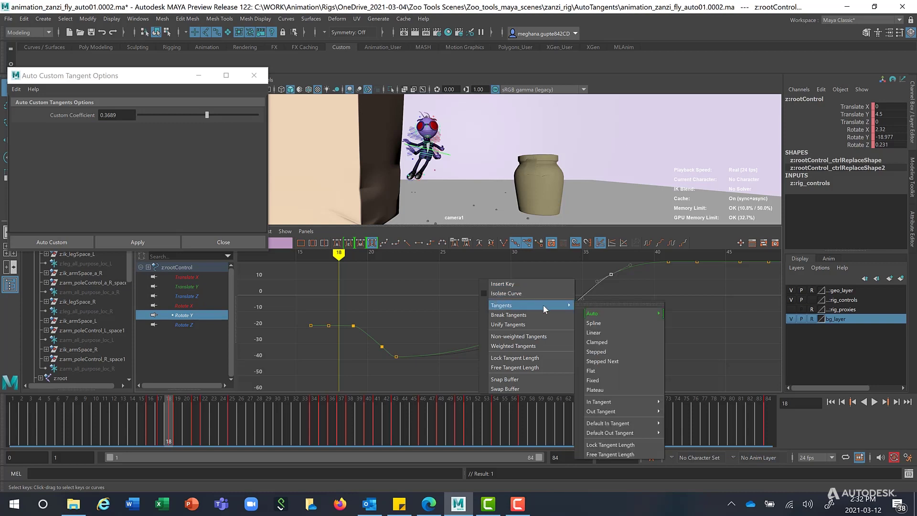
{"action": "mouse_move", "coordinate": [594, 312]}
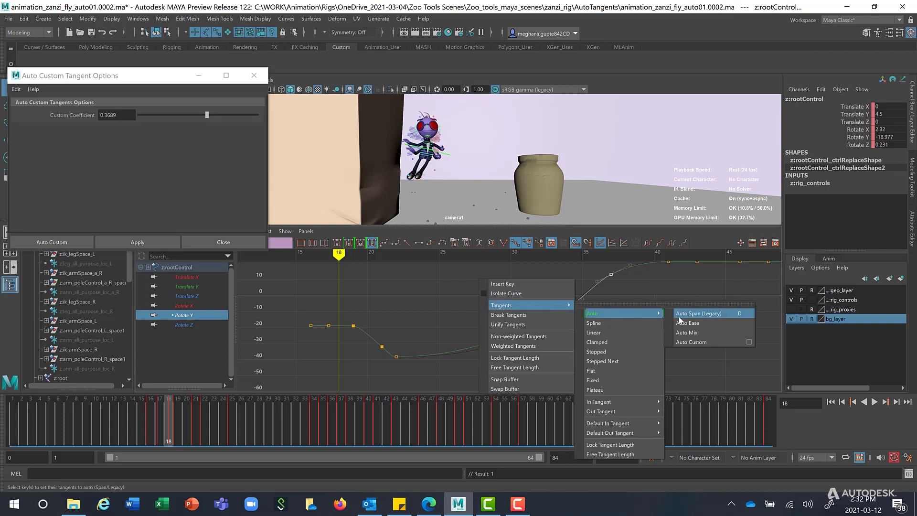
{"action": "left_click", "coordinate": [704, 342]}
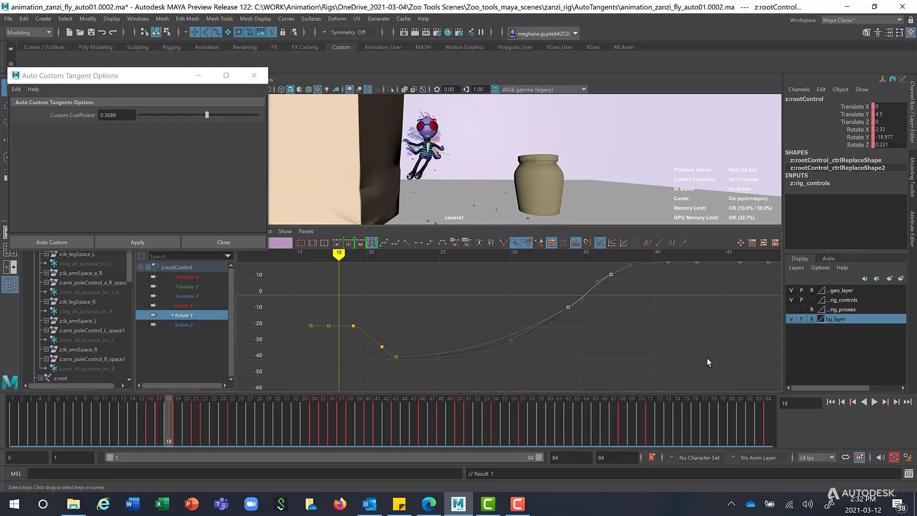